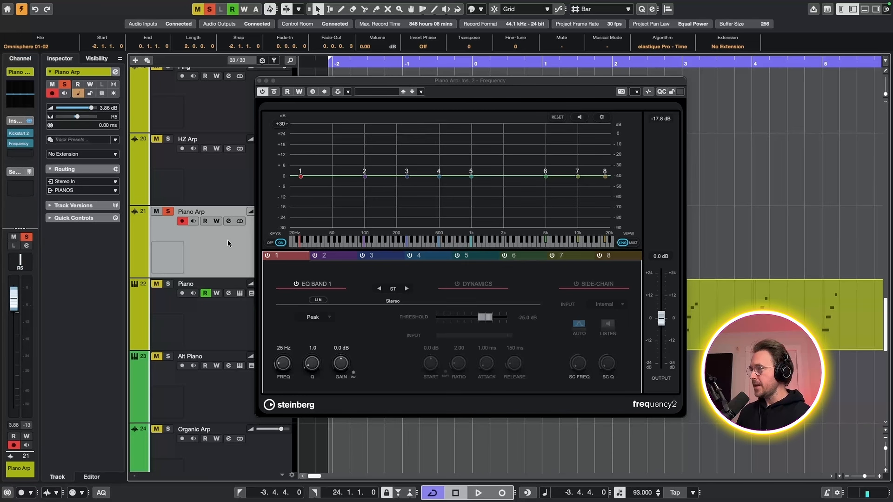
Audition the Piano Arp track soloed and again in the full mix with its solo turned off.
key("space")
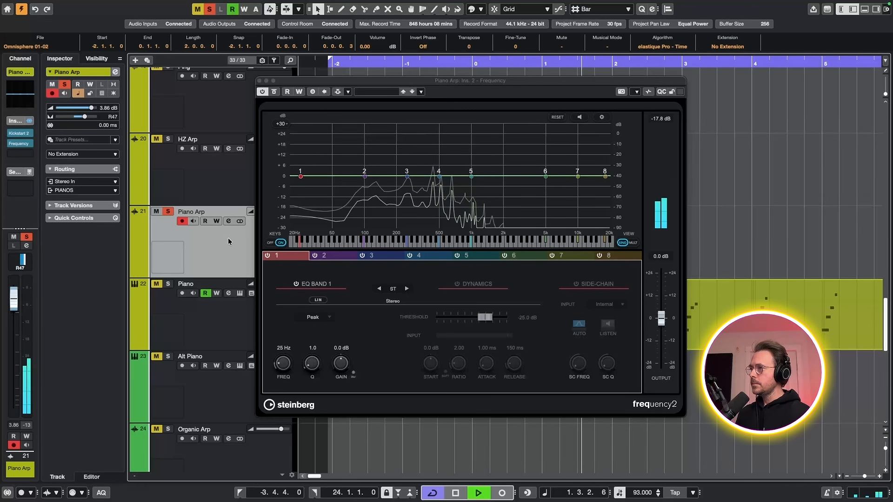
key("space")
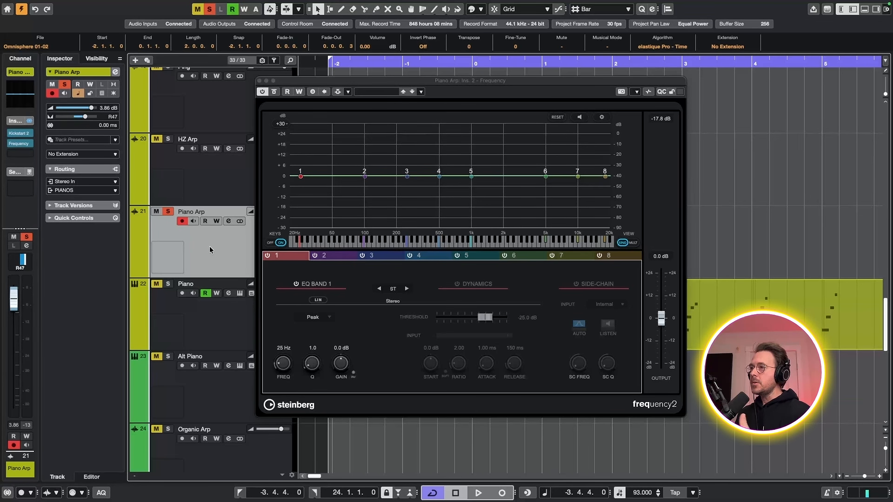
left_click(169, 213)
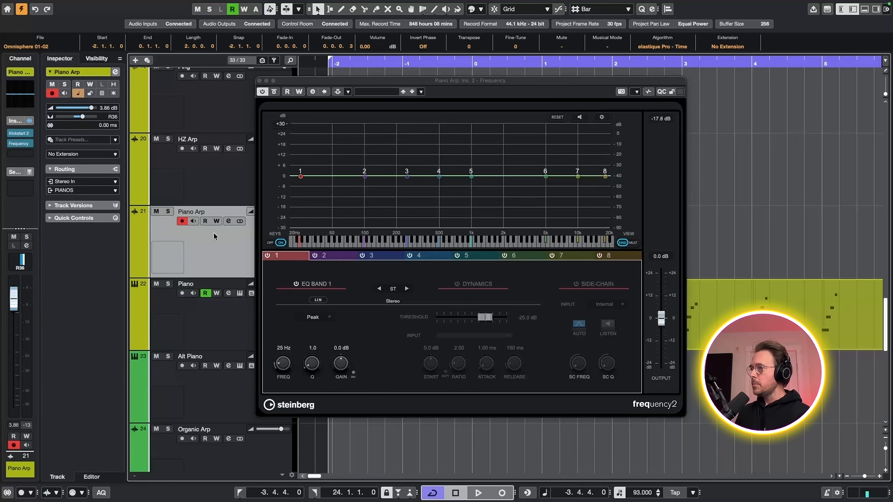
key("space")
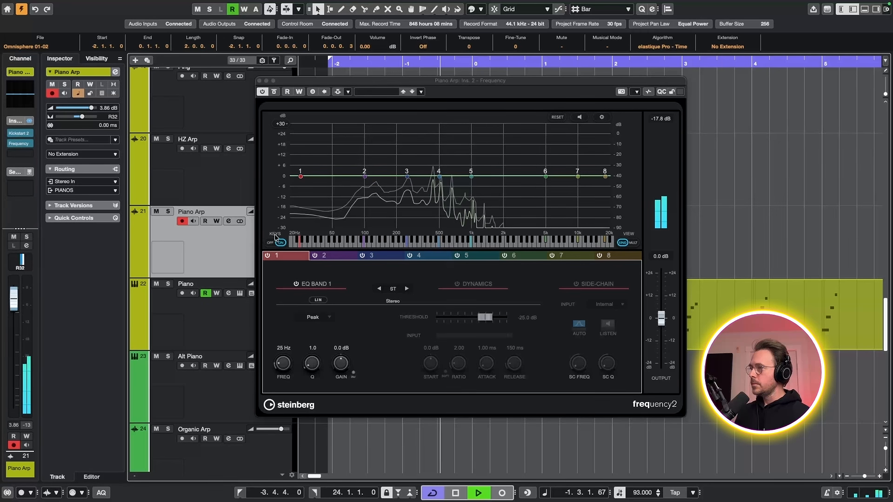
key("space")
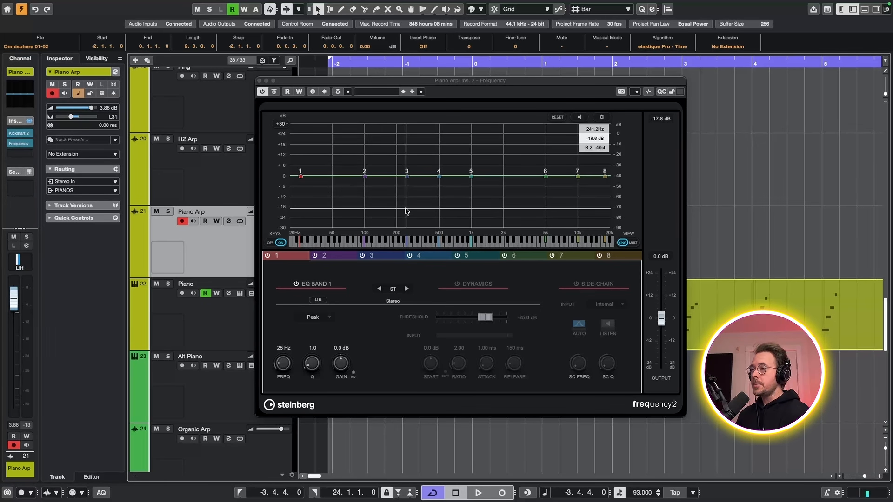
Solo the Rhoades track and play it back.
scroll(178, 191, "up", 3)
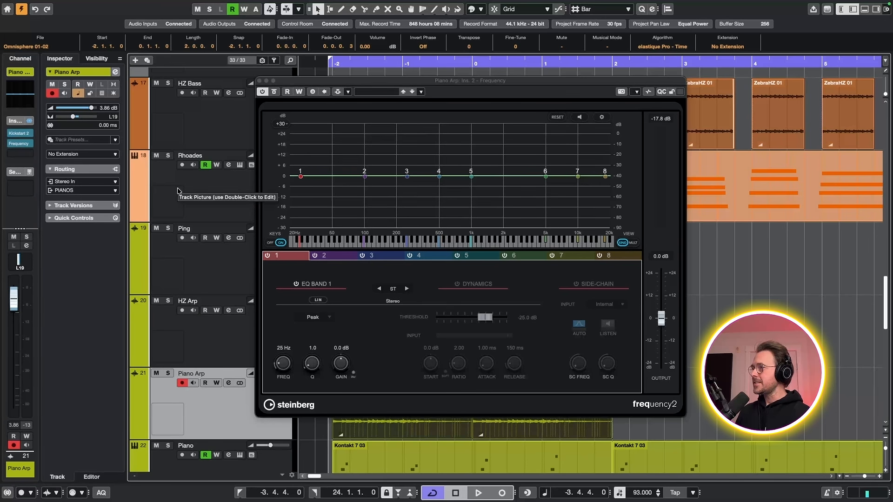
left_click(168, 158)
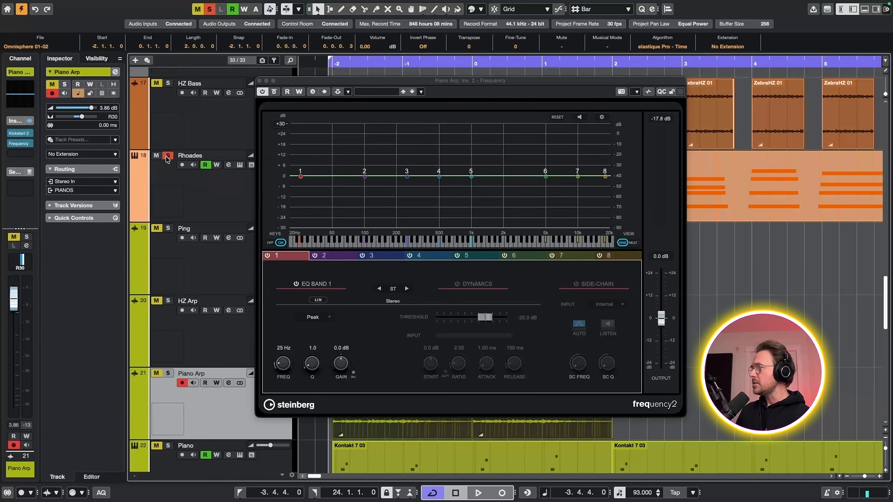
key("space")
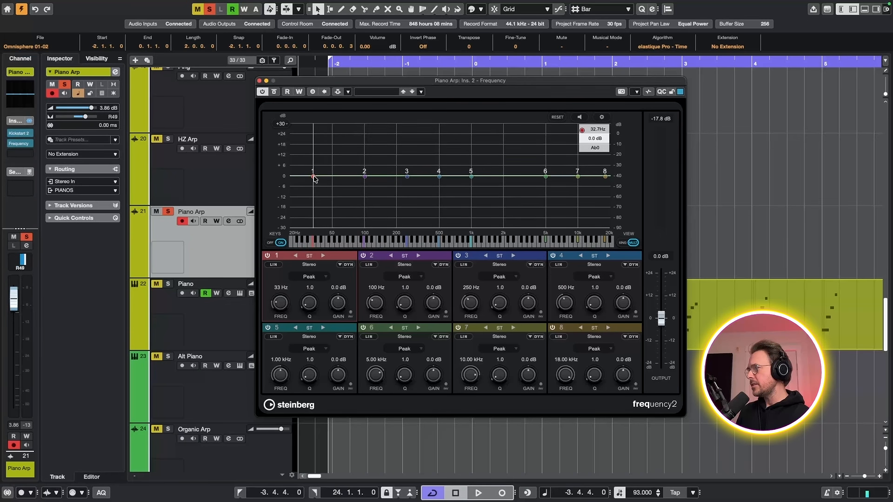
Set Piano Arp's EQ band 1 to a 6.6 dB cut at 35 Hz with a Q of 1.7.
left_click_drag(312, 178, 315, 188)
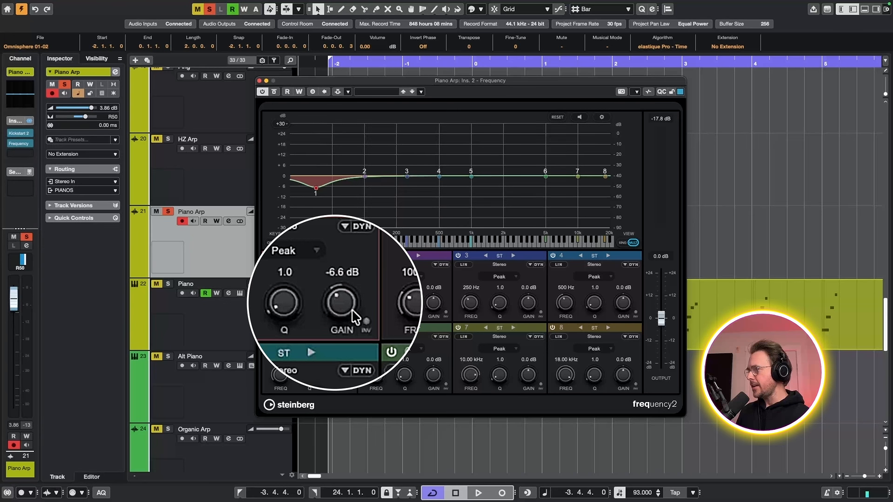
scroll(315, 188, "up", 5)
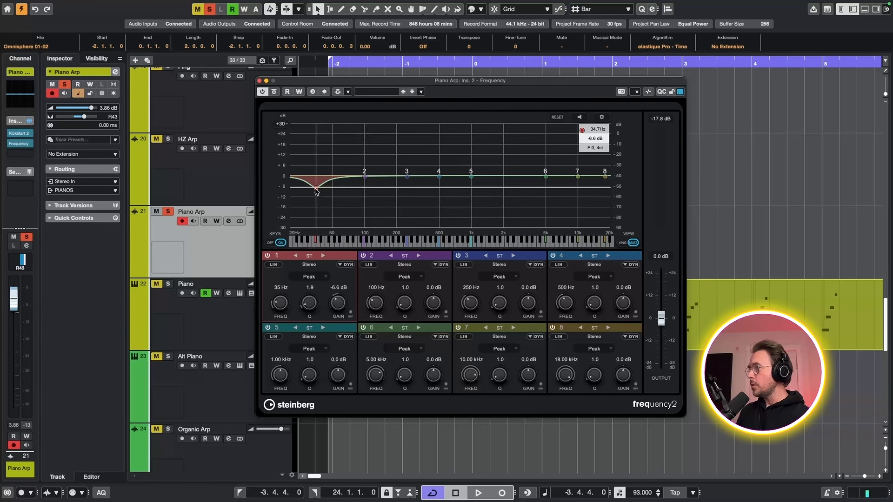
scroll(316, 190, "up", 8)
scroll(316, 189, "down", 12)
scroll(315, 190, "up", 8)
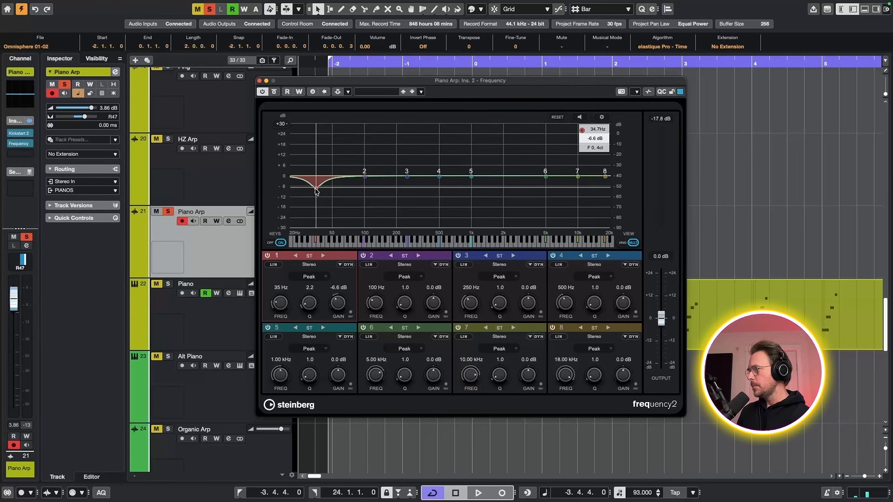
scroll(316, 190, "down", 4)
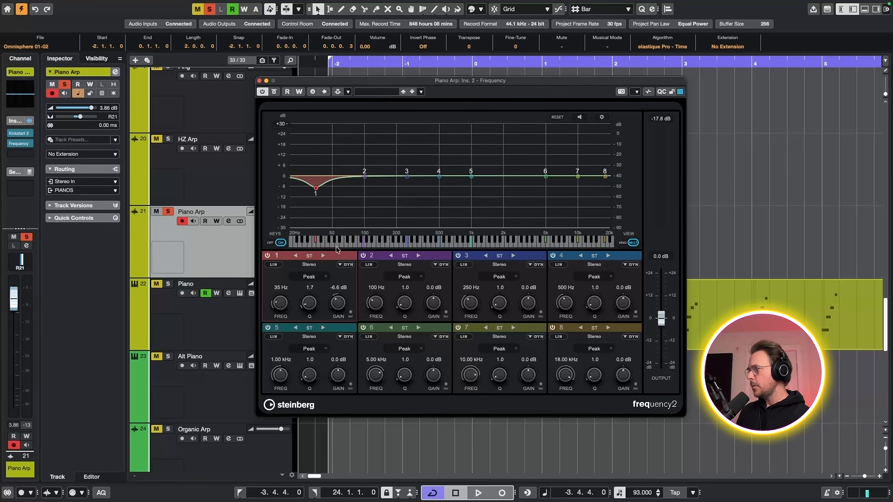
Change band 1's filter type to Cut 48 and move its cutoff frequency up to about 387 Hz.
left_click(315, 278)
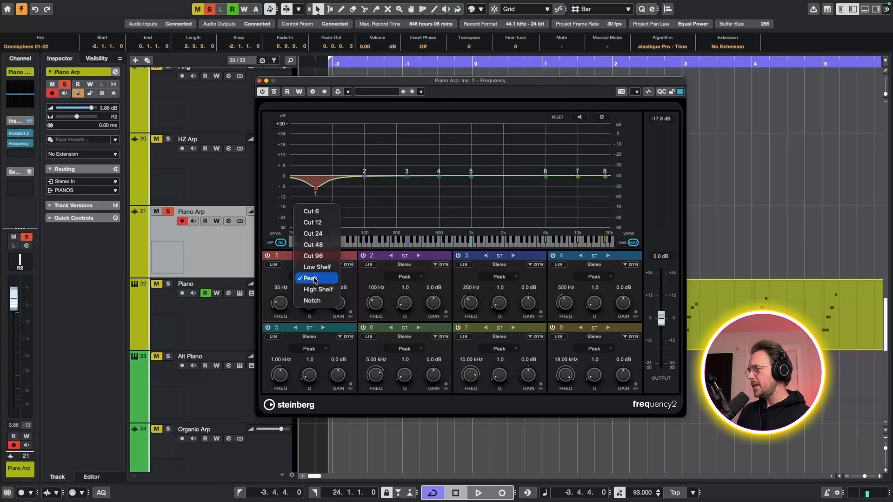
left_click(314, 246)
left_click_drag(315, 189, 426, 206)
Audition the low-cut Piano Arp soloed, and play it in the full mix with its solo turned off.
key("space")
key("space")
left_click(168, 212)
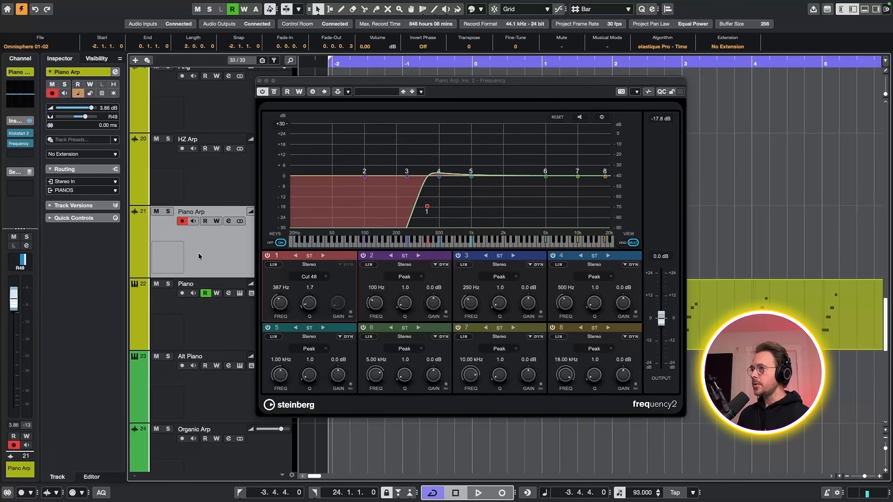
key("space")
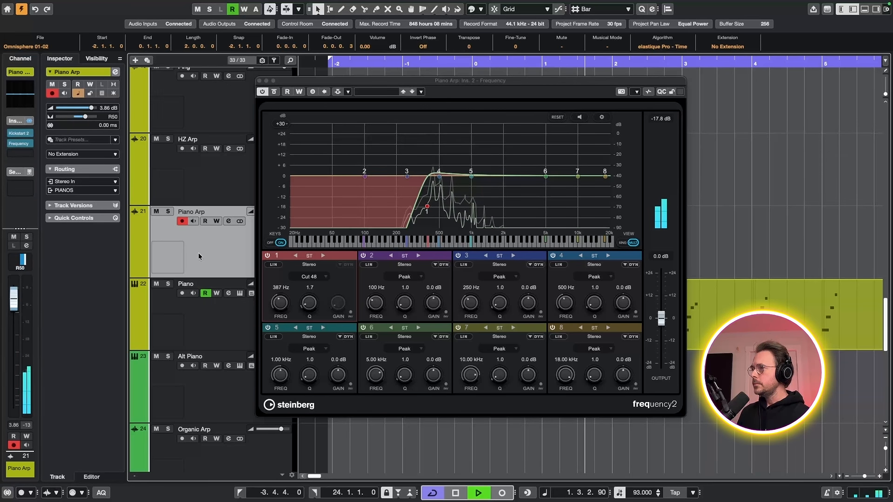
key("space")
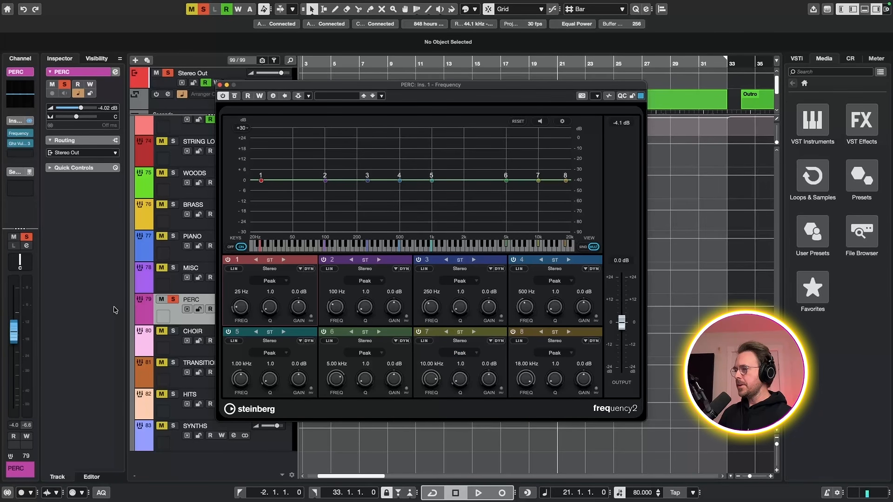
Play back the soloed PERC group and low-cut it using EQ band 1 as a Cut 48 filter at about 47 Hz.
key("space")
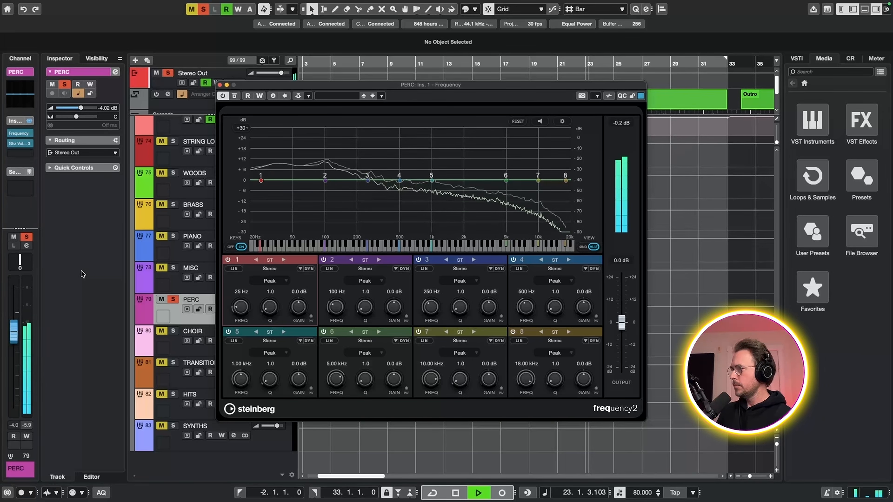
key("space")
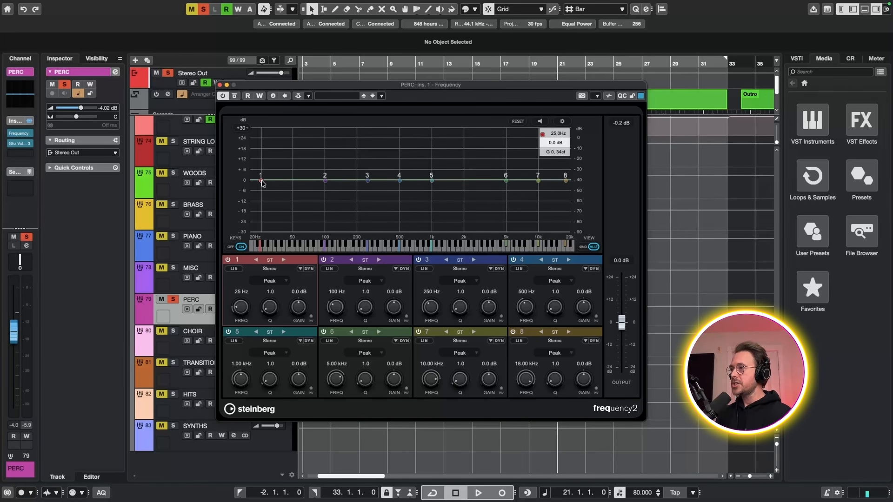
left_click_drag(262, 182, 291, 184)
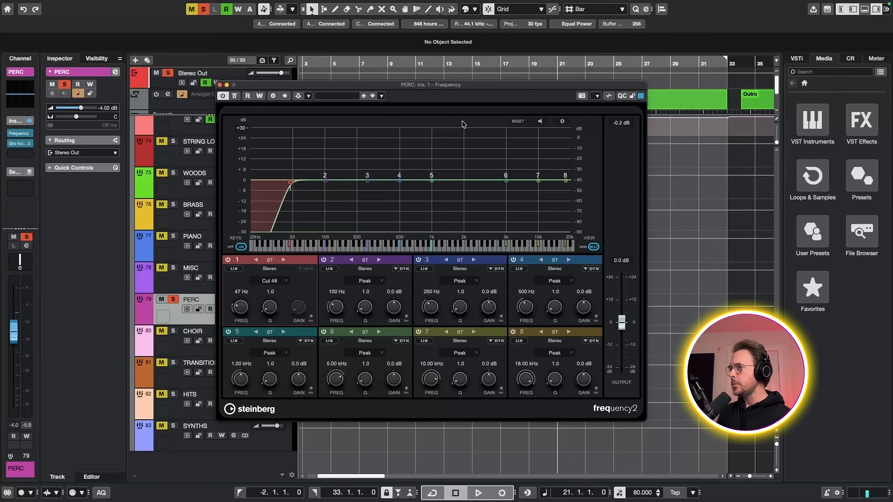
Enable Auto Listen for Filters and move band 2 to about 115 Hz while PERC plays.
left_click(540, 121)
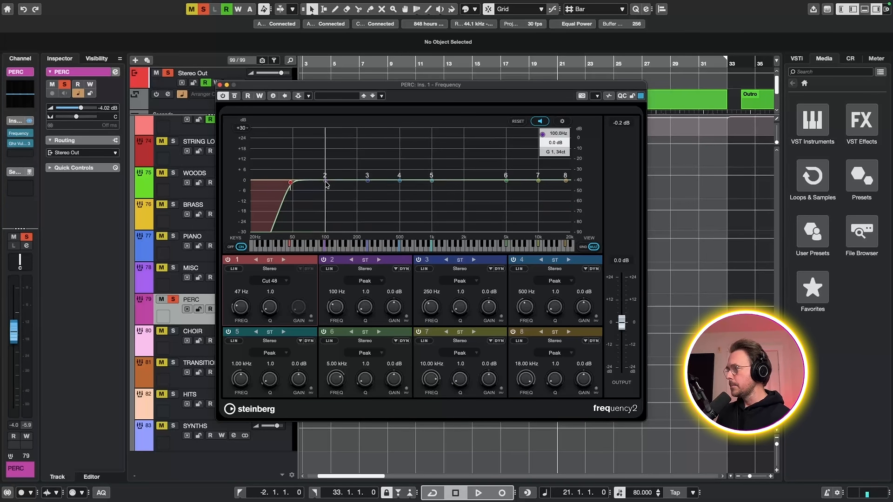
key("space")
left_click_drag(325, 180, 331, 181)
key("space")
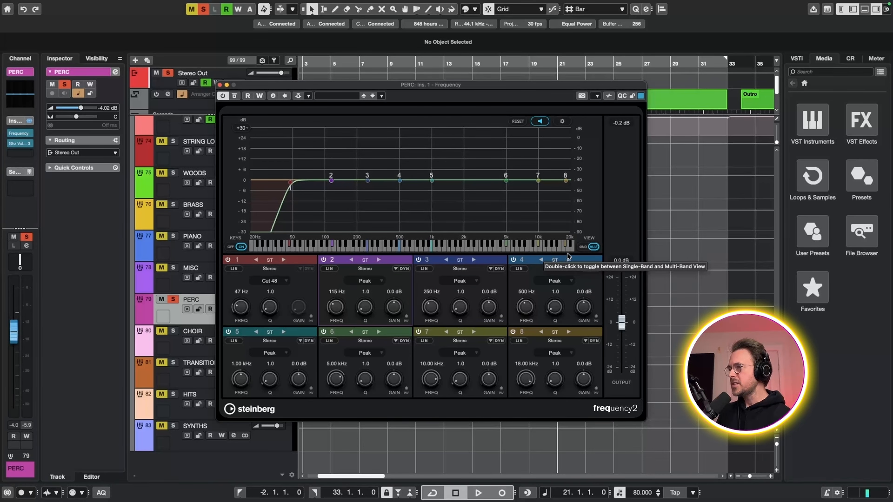
Enable dynamics on band 2 in single-band view and set 116 Hz, -8.5 dB gain, 0.5 Q, -18.7 dB threshold and 10 ms release during playback.
left_click(583, 247)
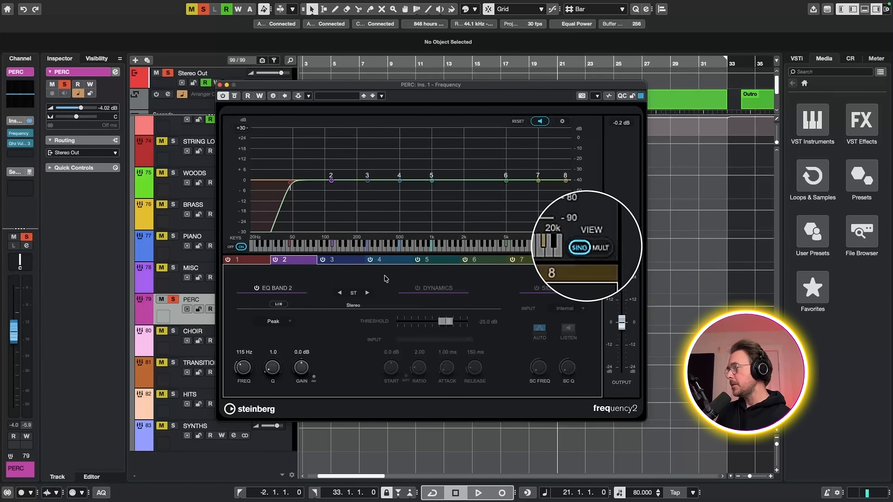
left_click(417, 289)
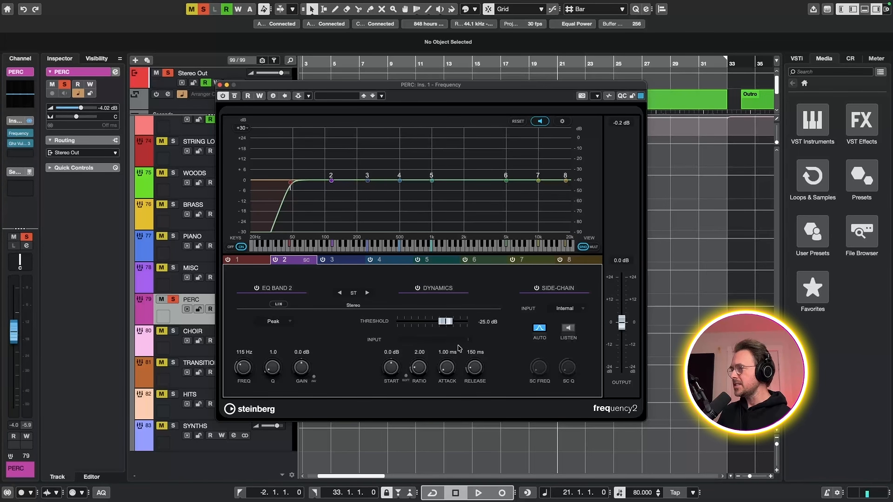
mouse_move(332, 182)
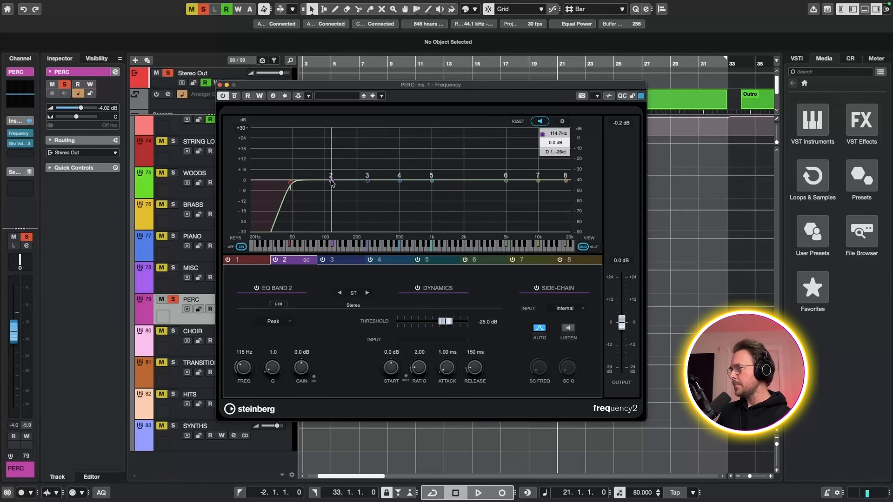
key("space")
left_click_drag(332, 182, 332, 201)
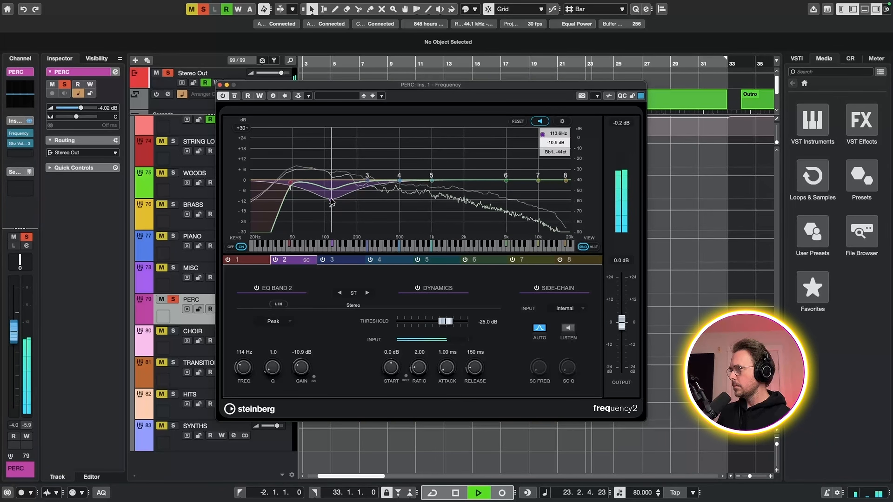
left_click_drag(331, 201, 332, 196)
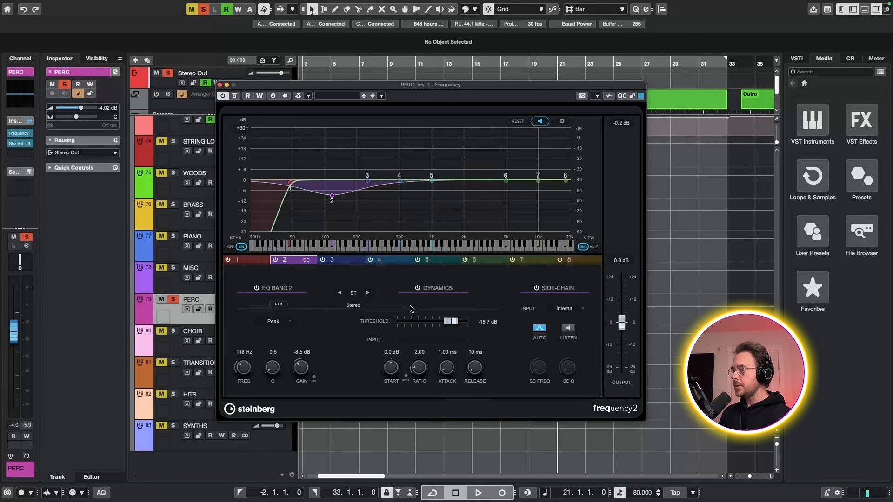
Close the EQ window and play the PERC tracks from bar 8, at the start of the Build Up section.
key("super+w")
scroll(492, 197, "down", 5)
scroll(492, 198, "down", 3)
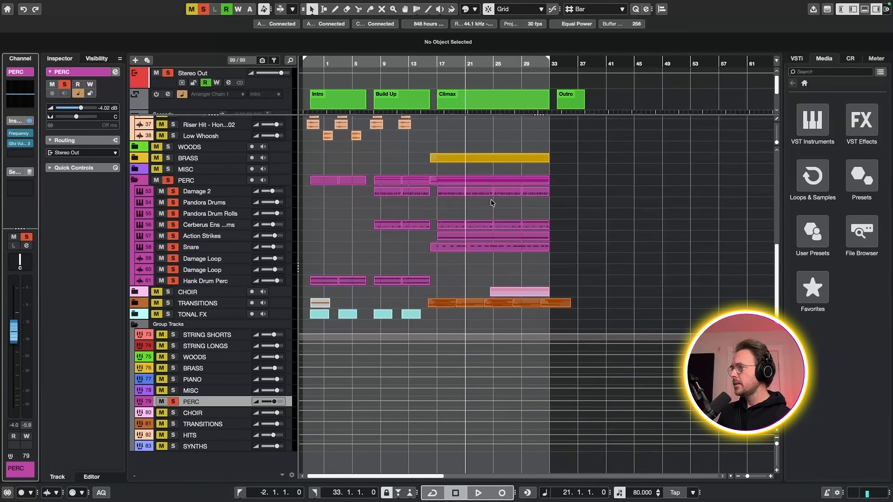
scroll(490, 199, "up", 5)
scroll(461, 230, "up", 3)
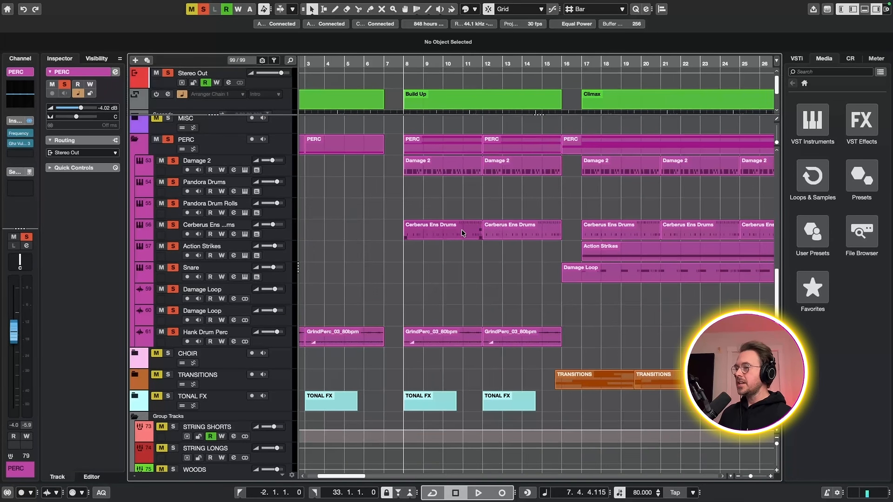
key("space")
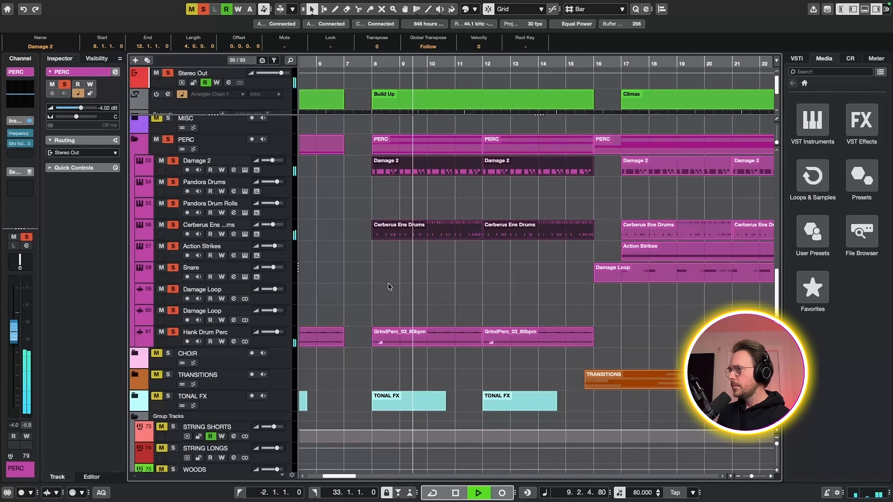
key("space")
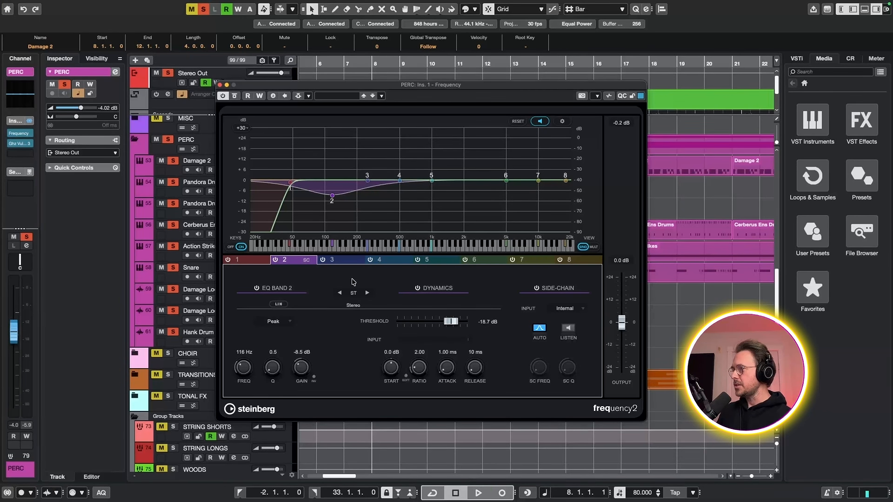
Audition the PERC dynamic EQ with its window open, playing from bar 8 and again from bar 24.
key("space")
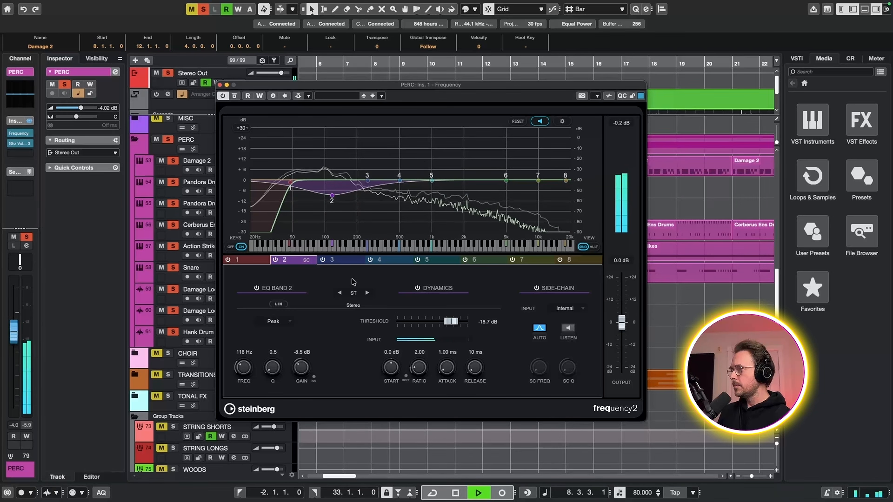
key("space")
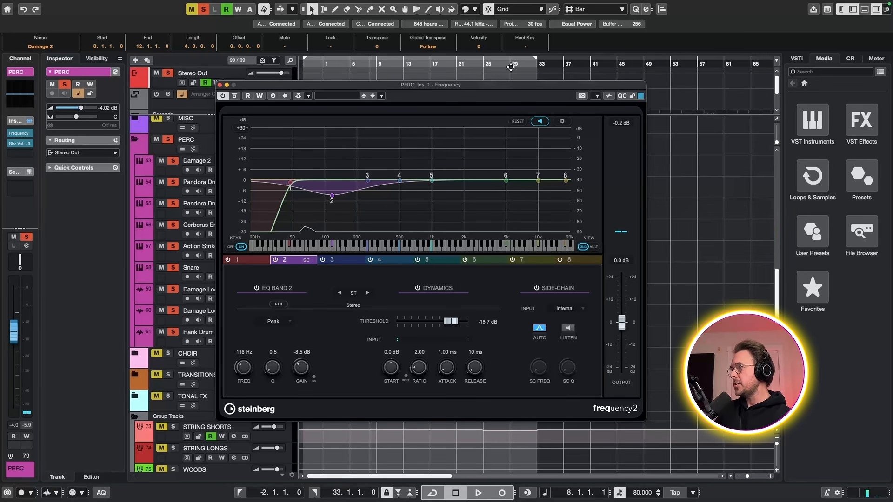
left_click(478, 64)
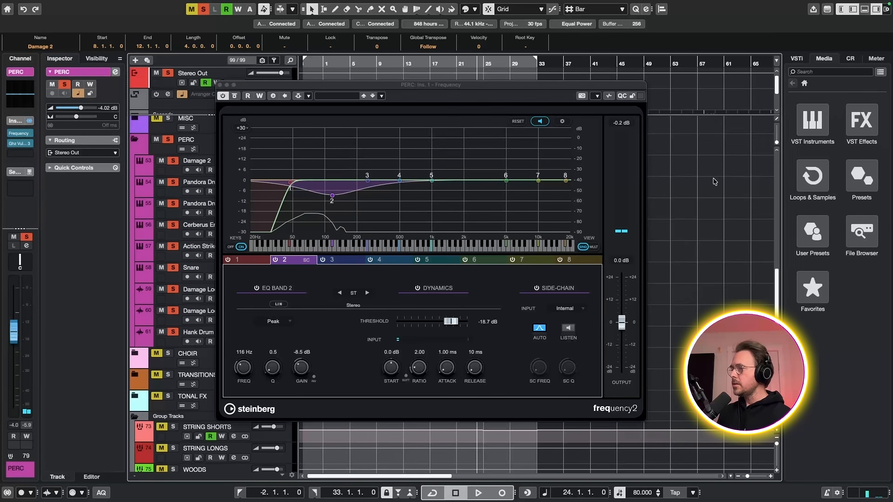
key("space")
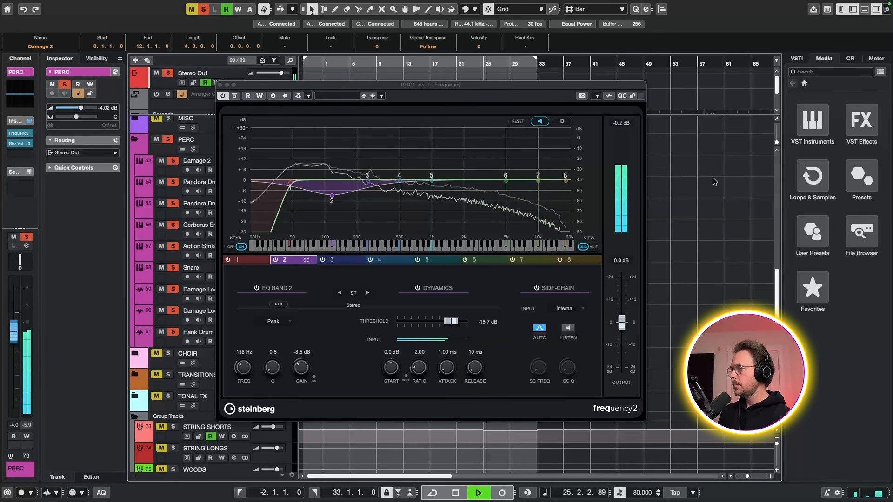
key("space")
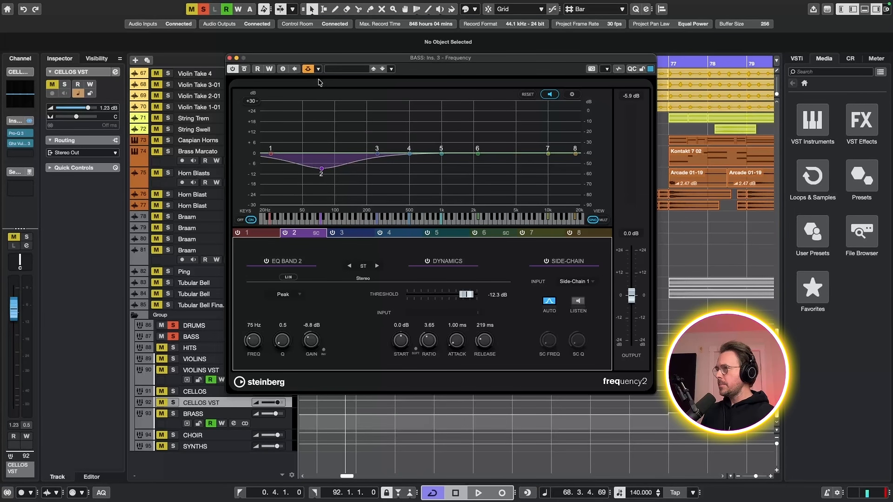
Check the BASS EQ's side-chain routing and audition its side-chained dynamic band 2 from bar 68.
left_click(318, 69)
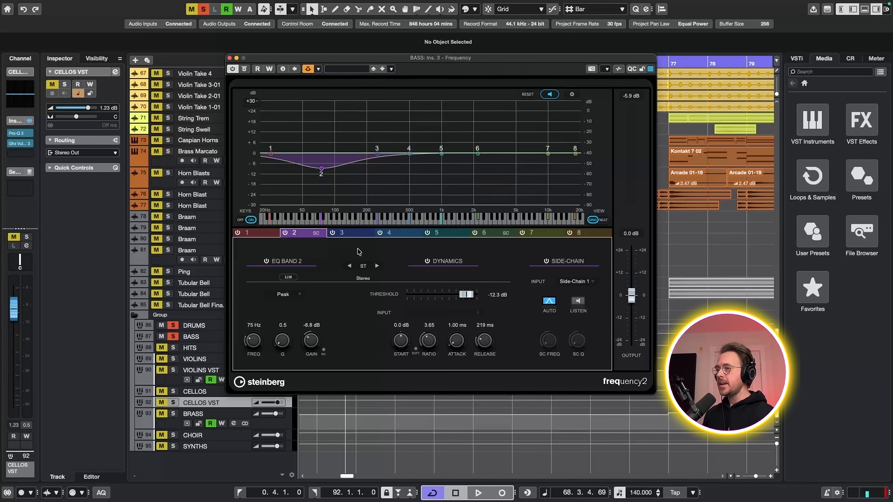
key("space")
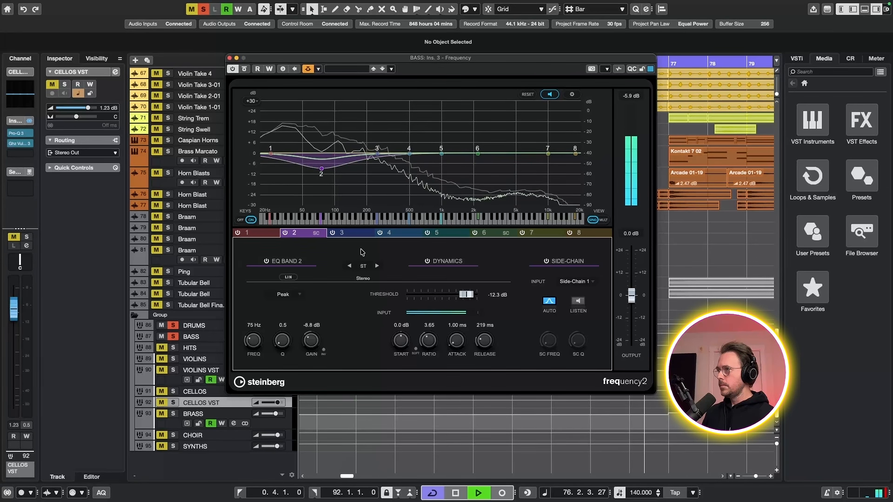
key("space")
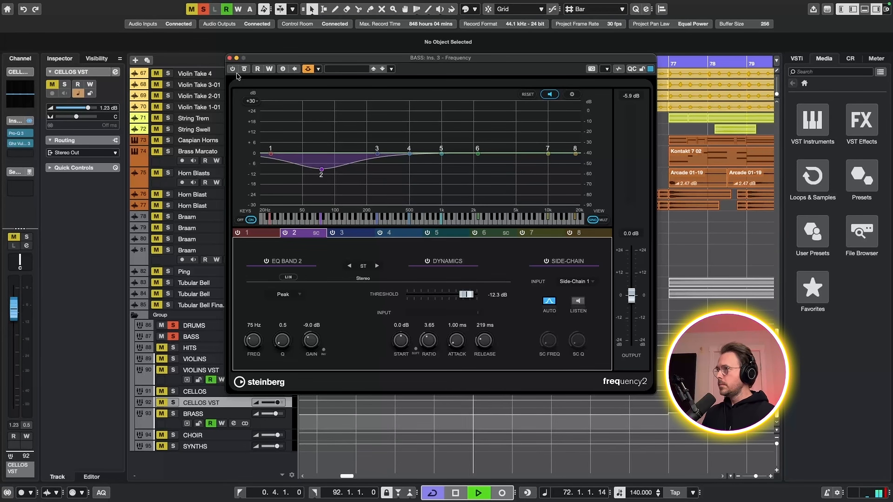
key("space")
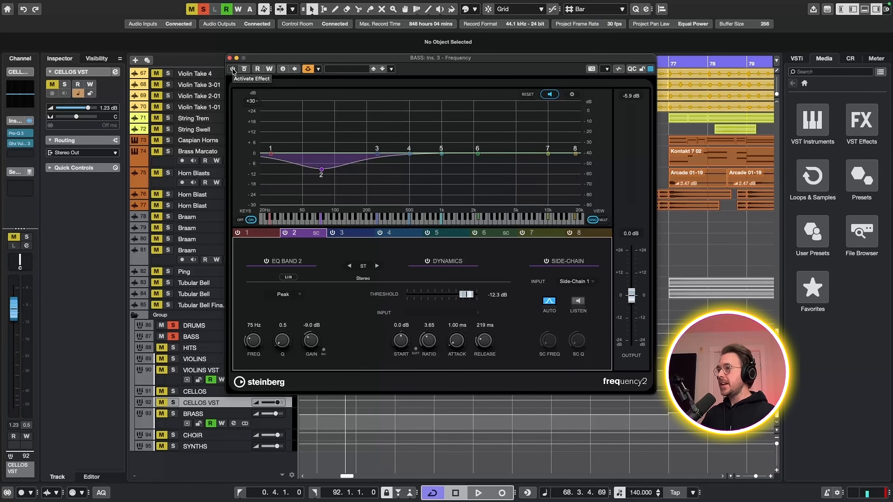
key("space")
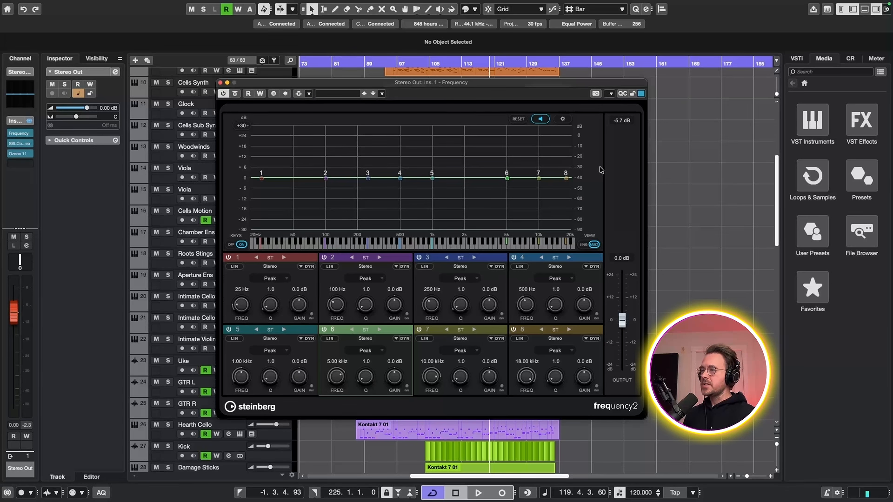
Audition the Stereo Out mix from bar 119 and set EQ band 6 to 4.18 kHz, 0.5 Q and 0.3 dB gain.
key("space")
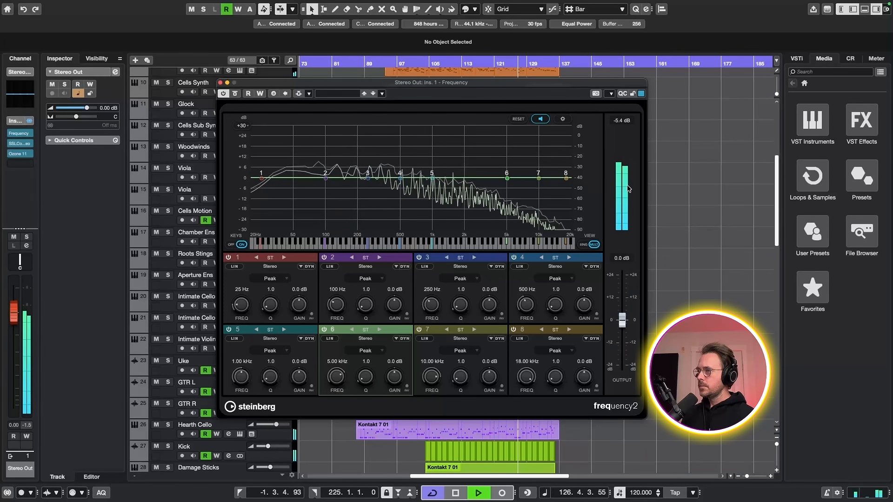
key("space")
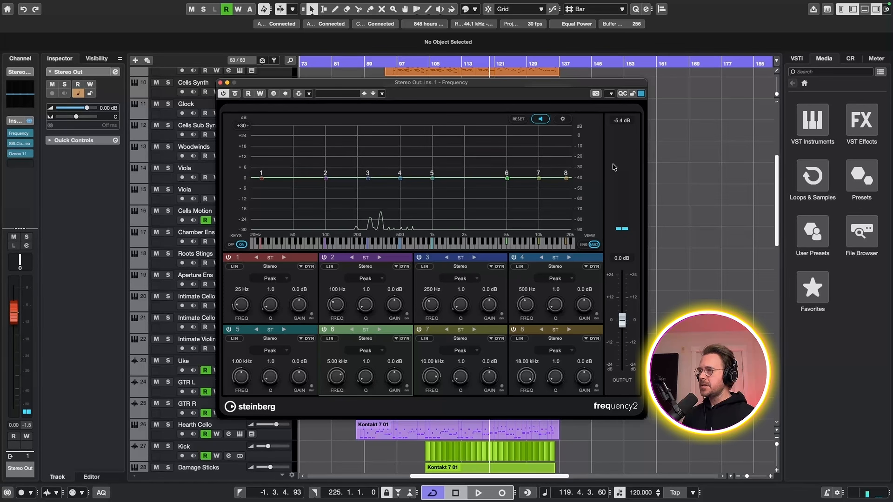
left_click_drag(508, 179, 498, 170)
left_click_drag(371, 382, 371, 379)
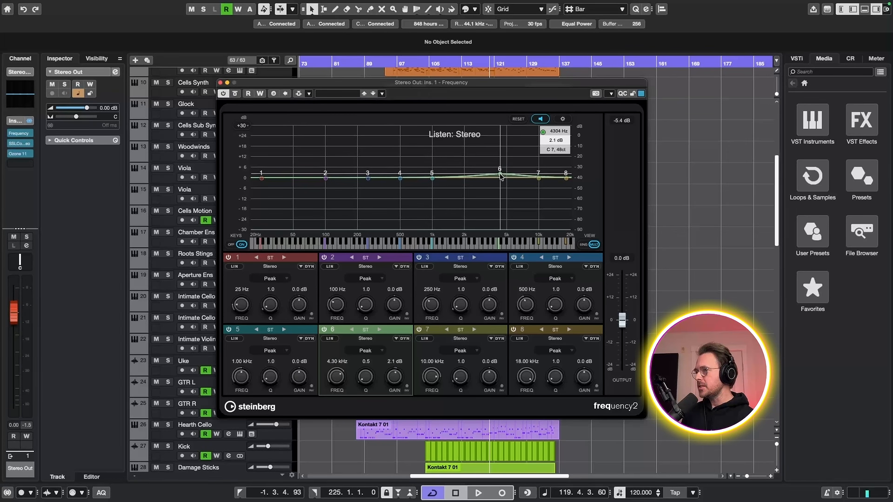
left_click_drag(500, 174, 498, 177)
Show band 6 in single-band view, switch it to mid/side processing and select its Side channel.
left_click(584, 244)
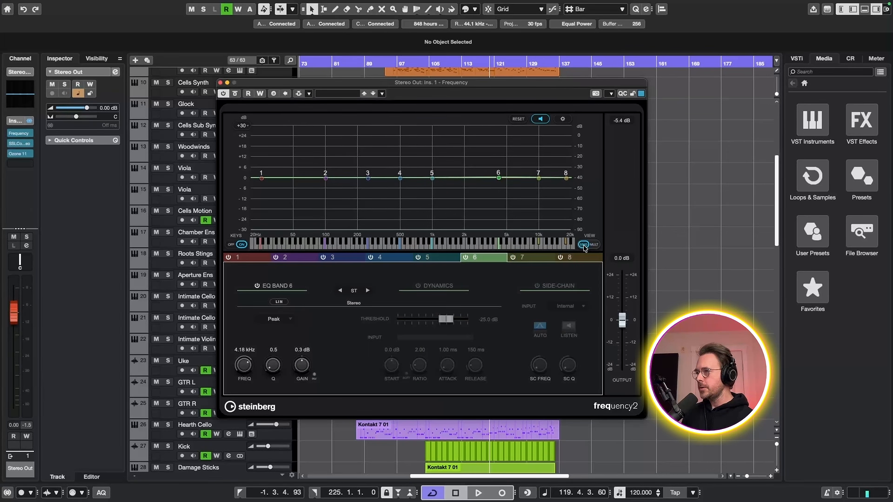
left_click(368, 290)
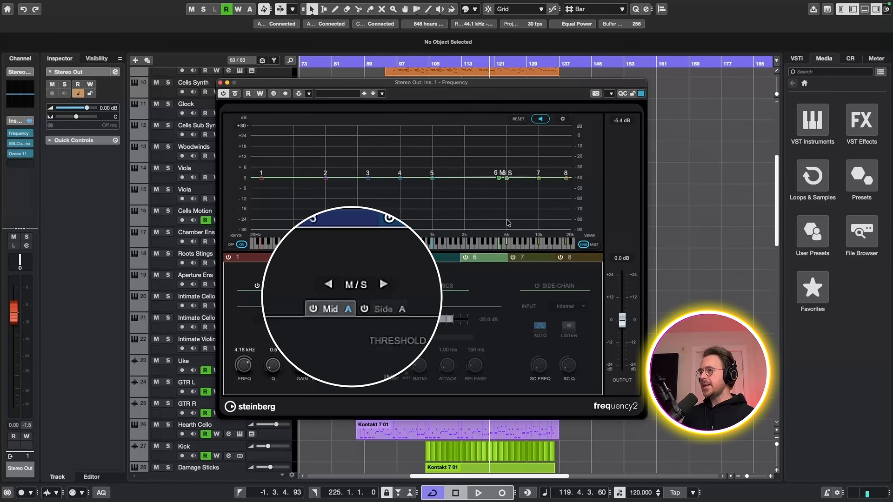
left_click(383, 309)
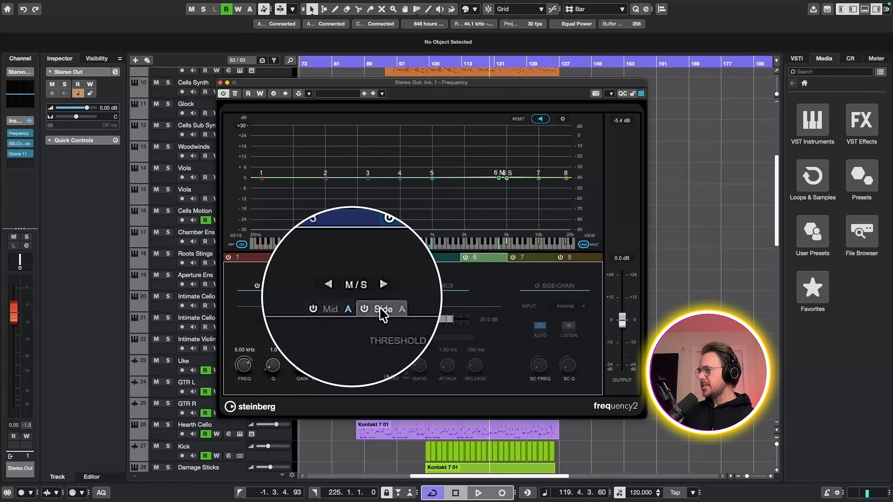
Set band 6's Side channel to 5.16 kHz, 4.0 dB gain and 0.5 Q during playback, and fine-tune the band 4 side boost.
left_click(506, 179)
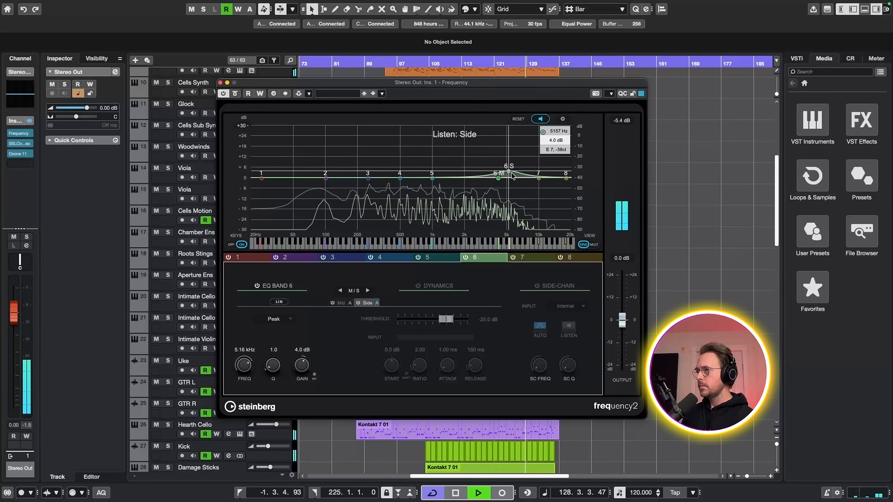
scroll(513, 172, "down", 3)
scroll(512, 175, "up", 4)
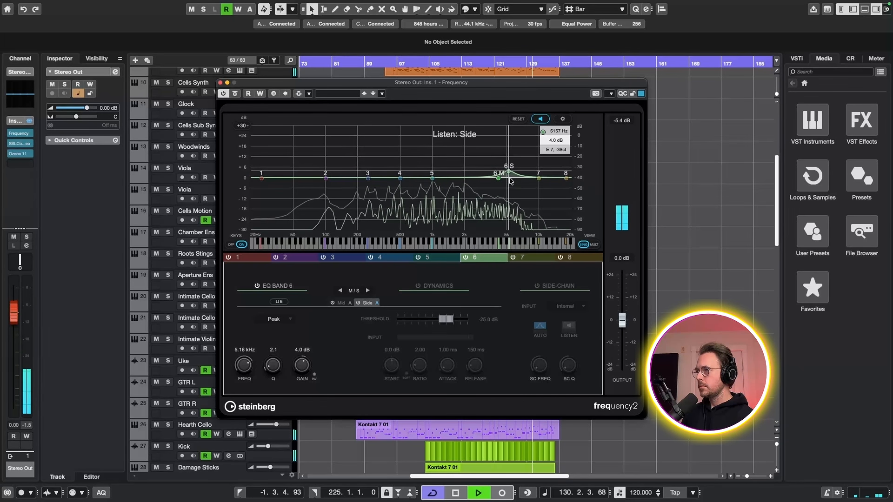
scroll(513, 176, "down", 4)
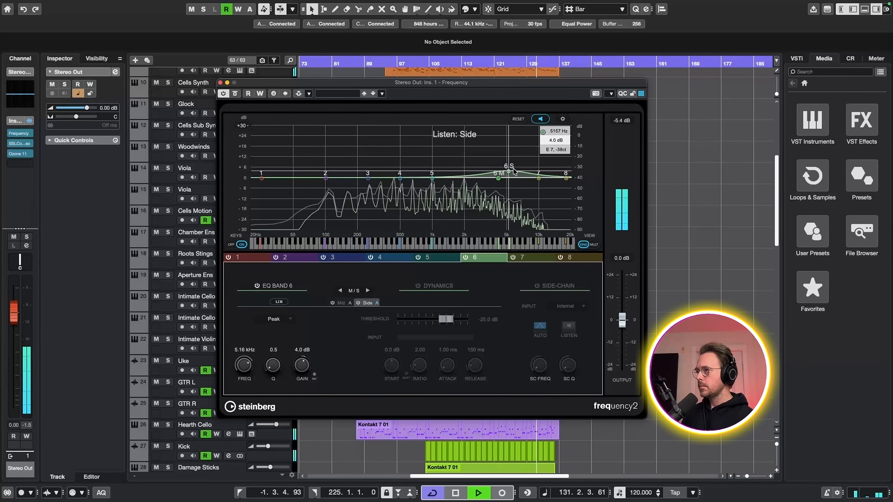
key("space")
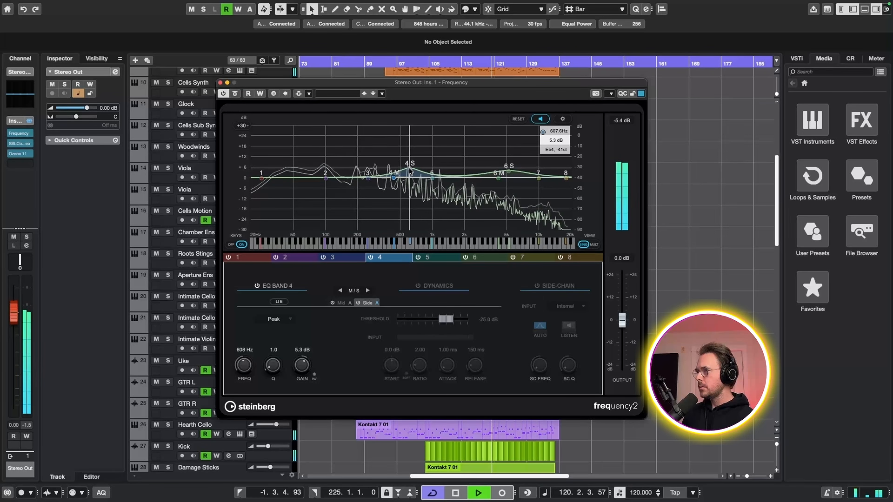
mouse_move(410, 171)
left_mouse_down()
mouse_move(422, 170)
mouse_move(407, 172)
left_mouse_up()
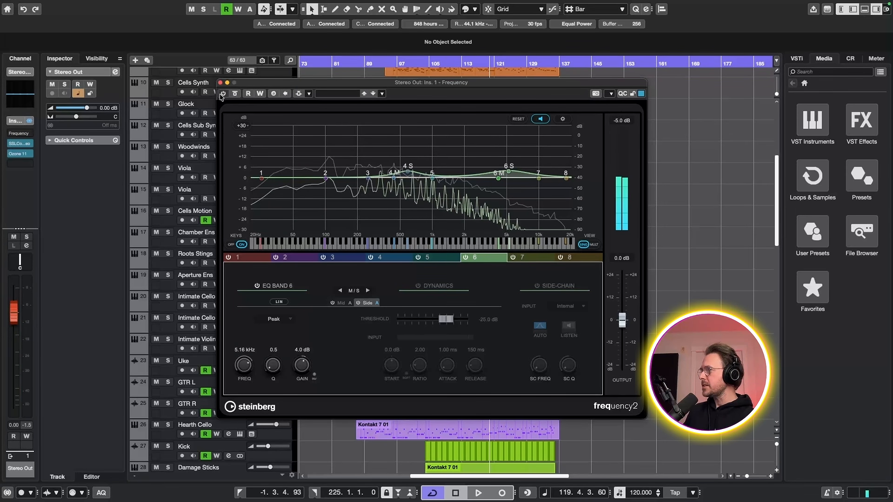
Compare the Stereo Out mix from bar 119 with the EQ bypassed and with it active.
key("space")
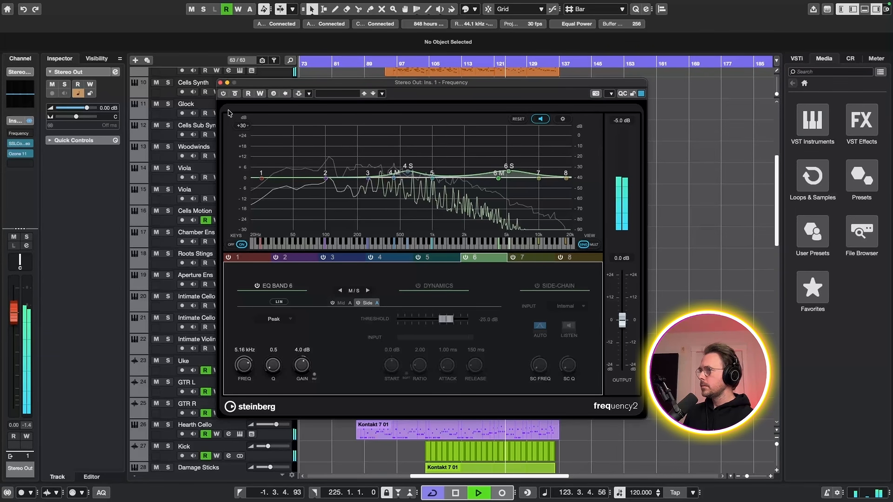
key("space")
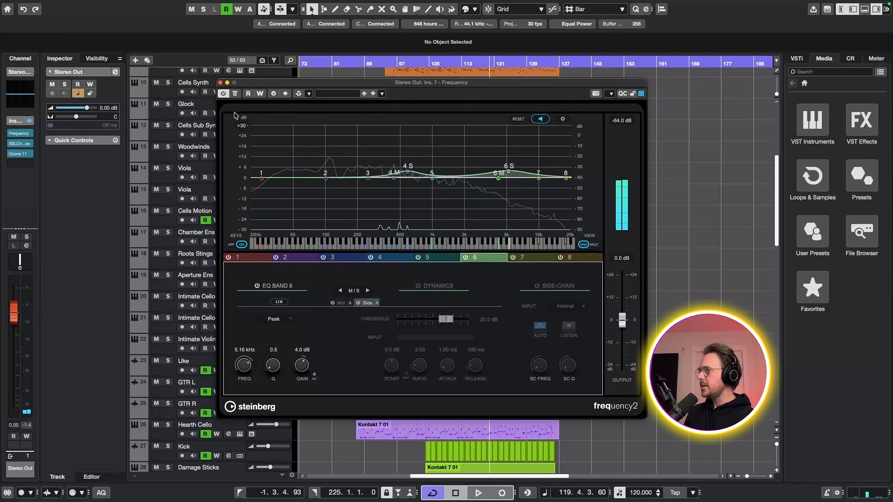
key("space")
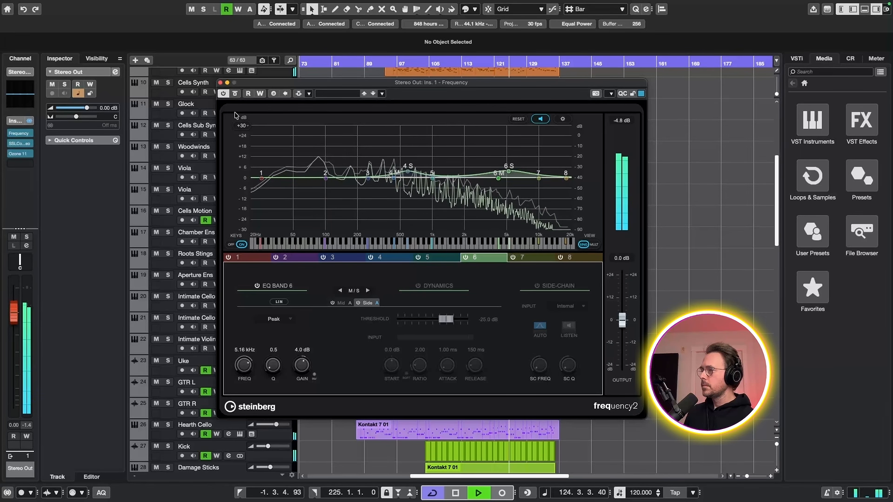
key("space")
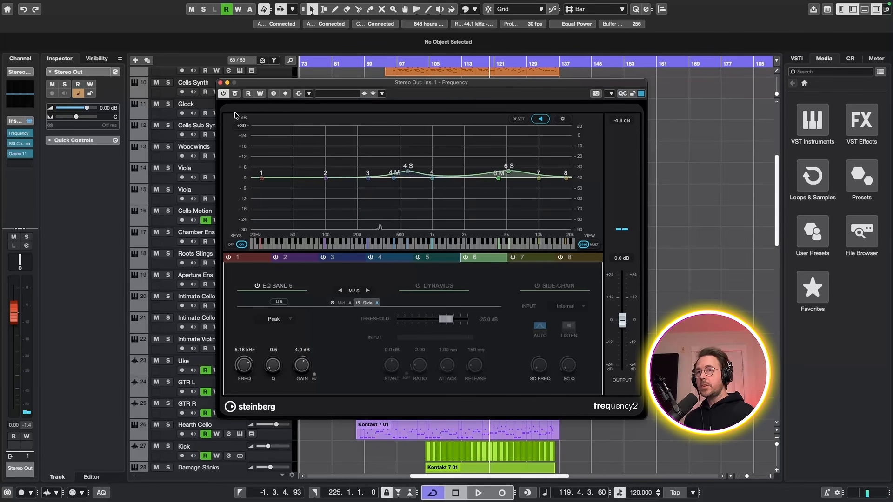